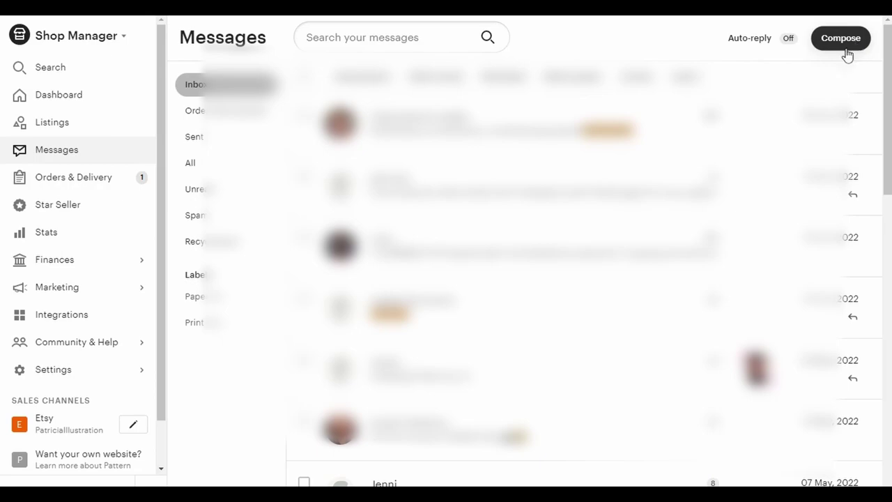
Turn on auto-reply for messages and write "Hola! Tu mensaje ha sido recibido, te contestaré lo más pronto que pueda." signed with the shop owner's first name.
left_click(763, 43)
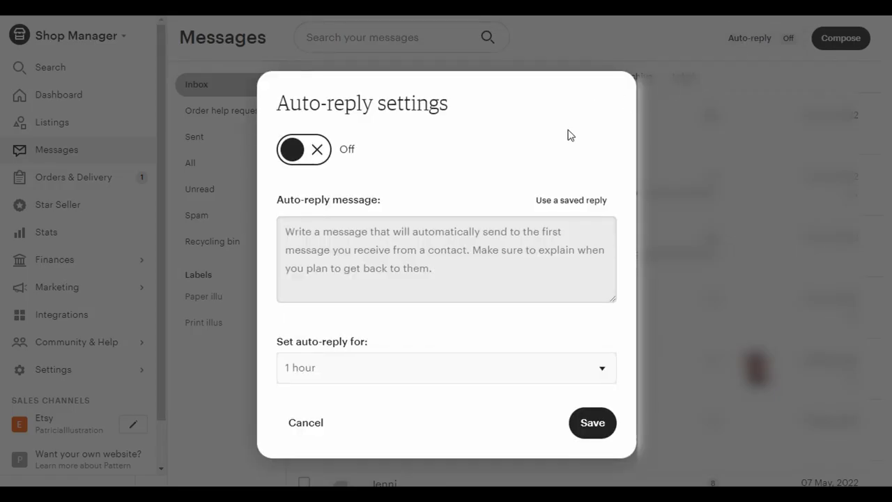
left_click(300, 153)
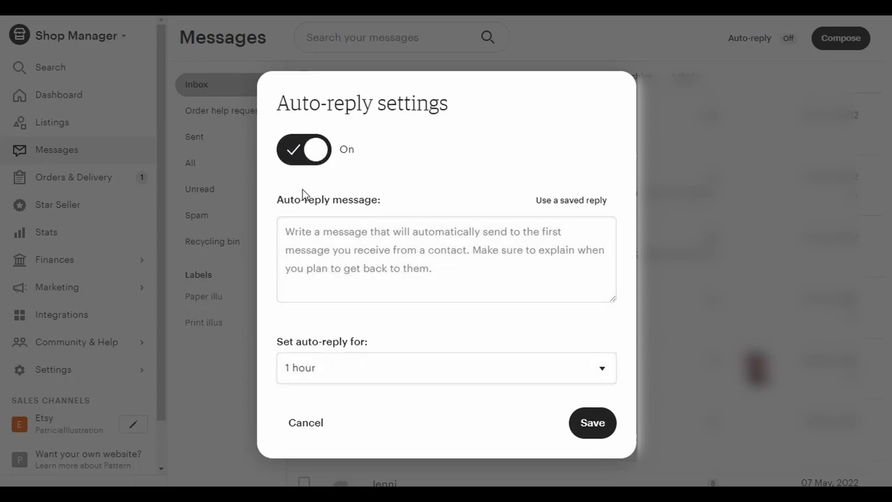
left_click(415, 256)
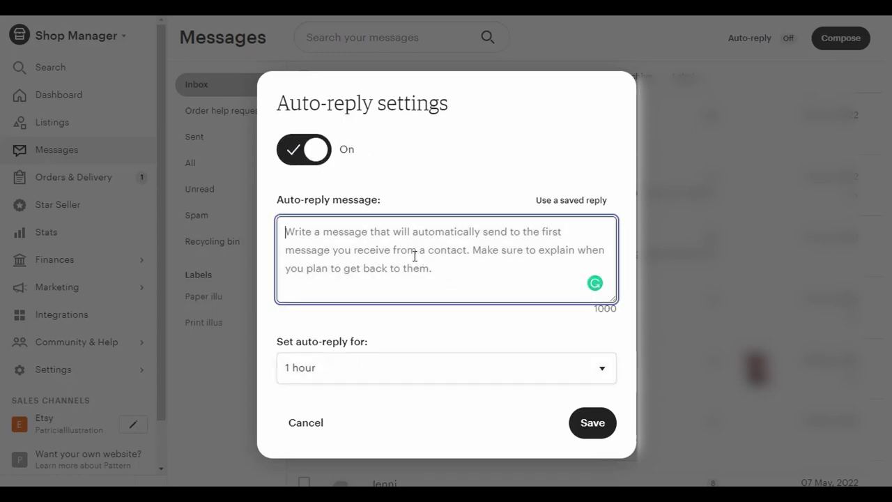
type("Hola")
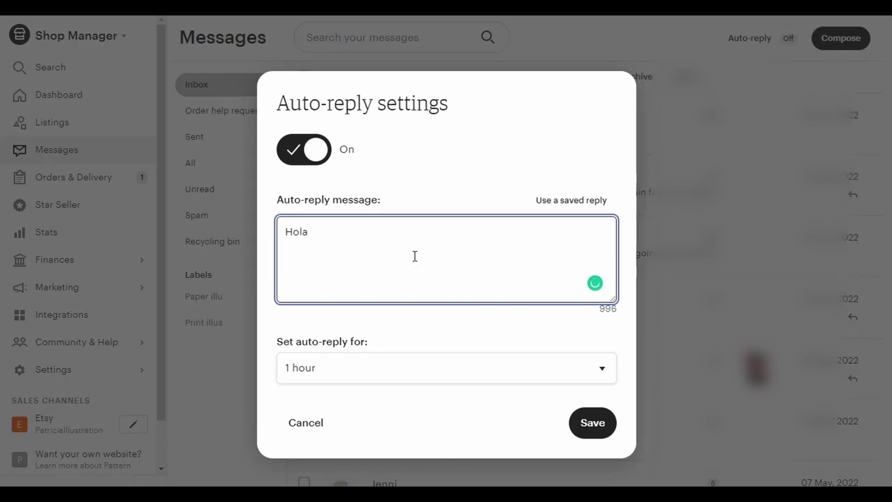
type("! Tu mensaje ha sido ")
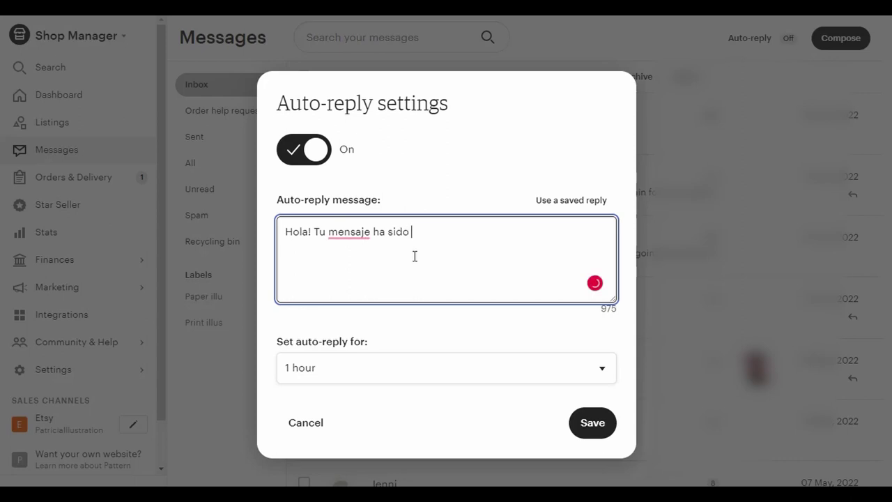
type("recibido, te con")
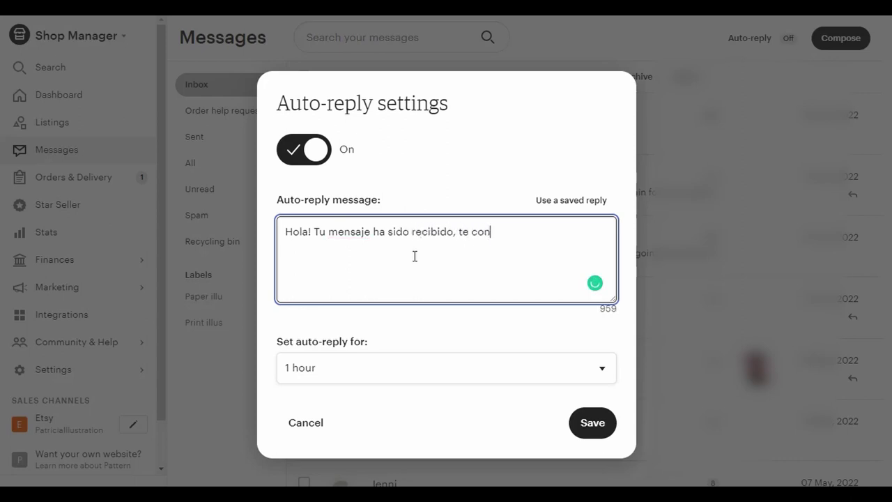
type("testaré lo más pronto que pueda.")
key("Return")
type("Patrica")
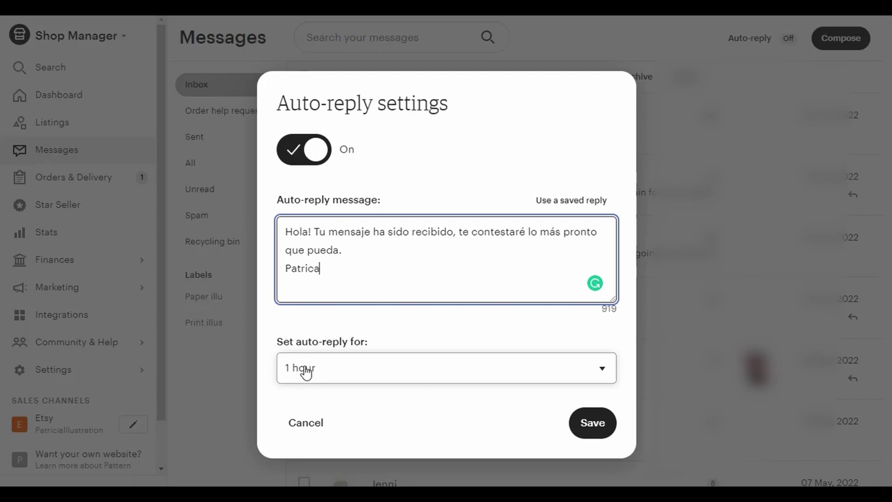
Set the auto-reply duration to 5 days and insert the saved reply "Delivery arrival" into the message.
left_click(335, 370)
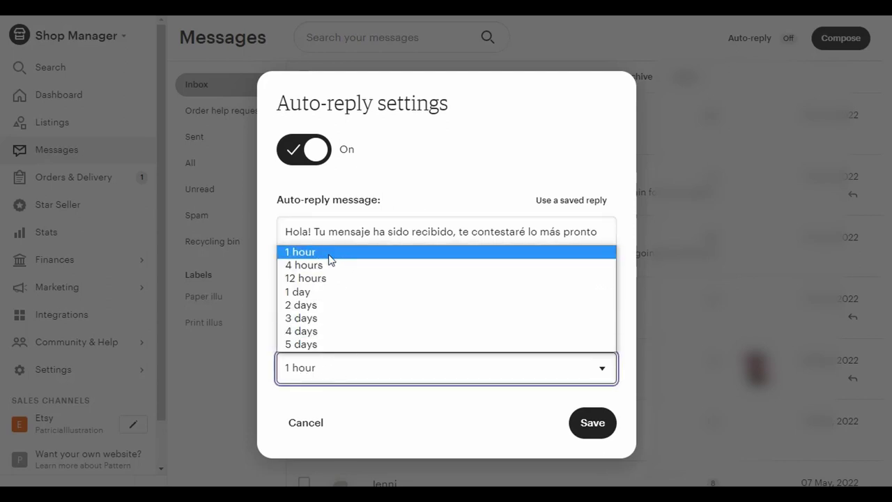
left_click(301, 345)
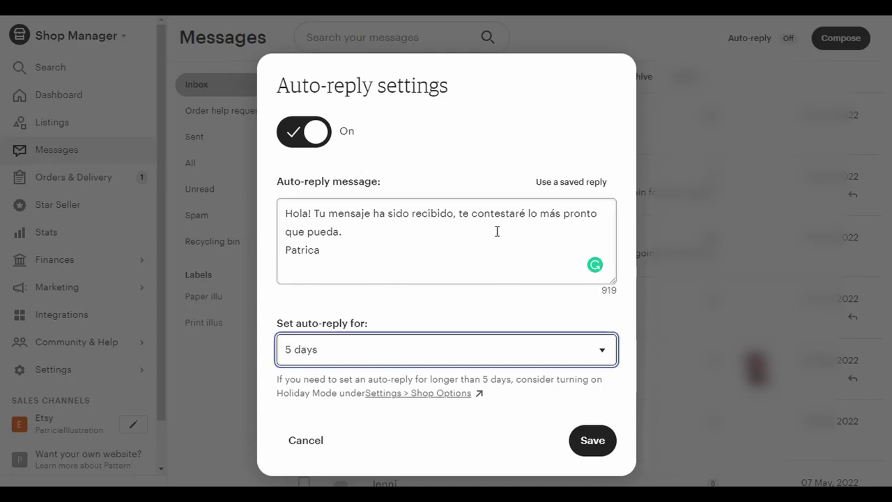
left_click(573, 185)
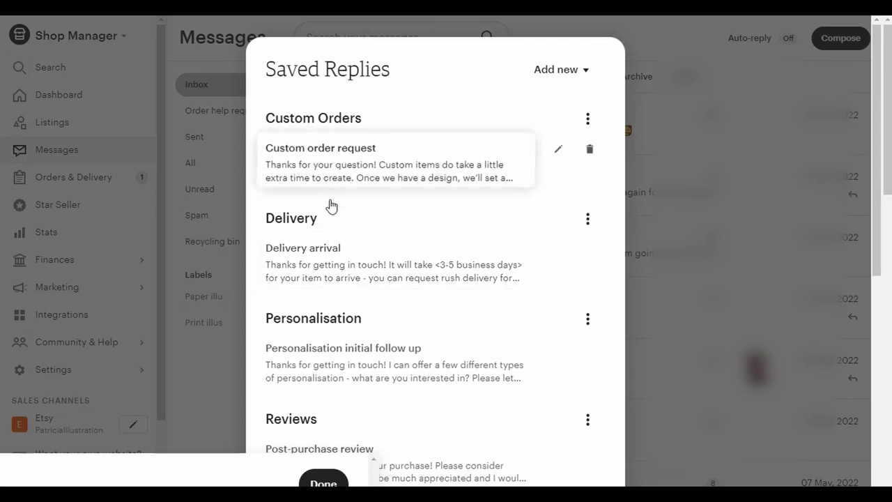
scroll(331, 219, "down", 1)
scroll(330, 220, "down", 1)
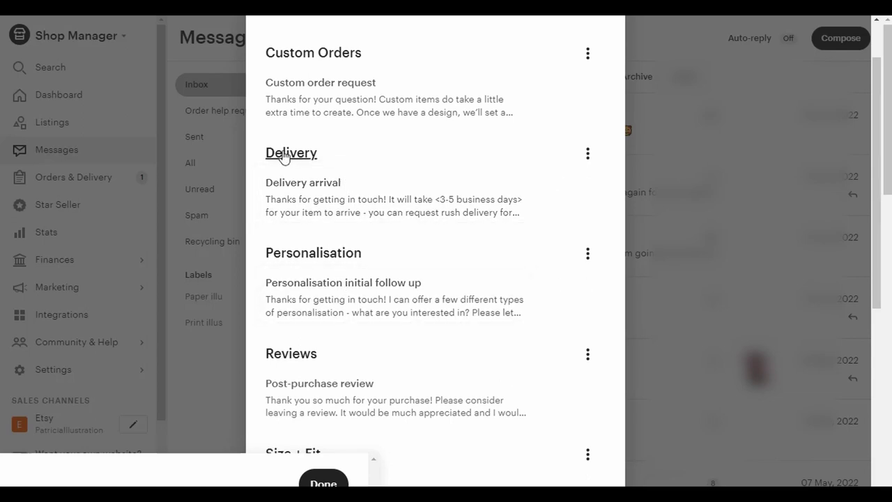
scroll(306, 156, "down", 2)
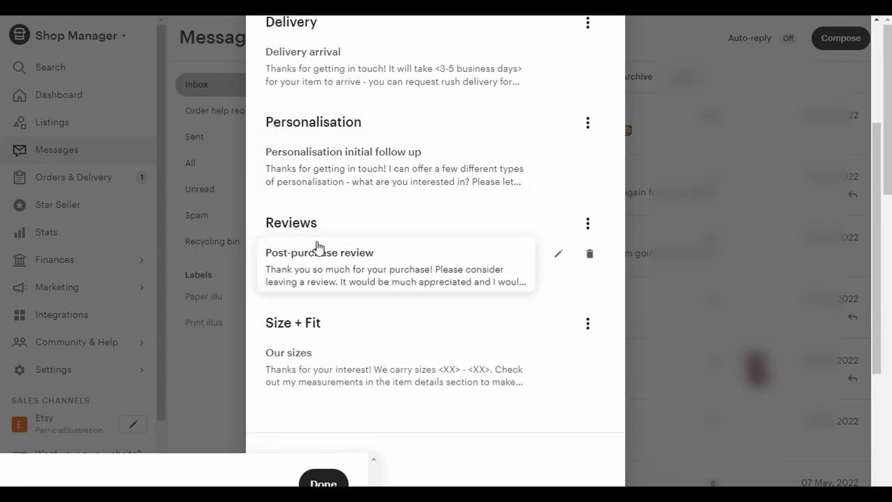
scroll(383, 230, "down", 4)
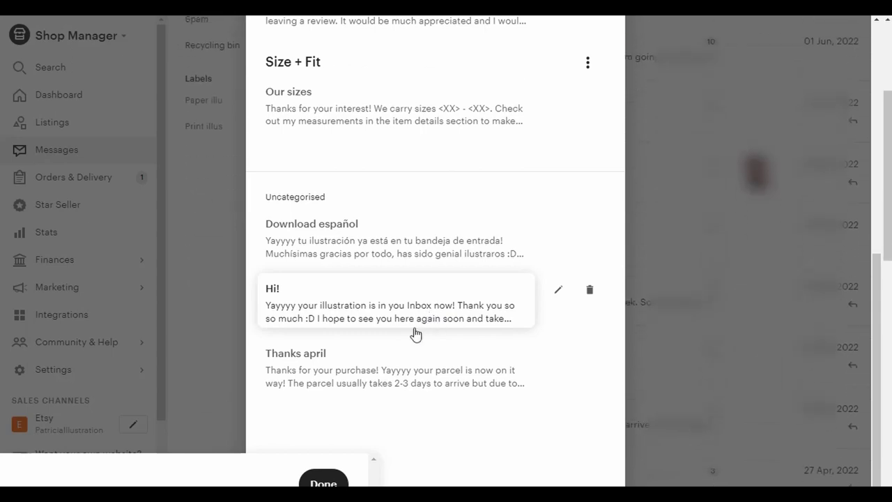
scroll(422, 325, "up", 7)
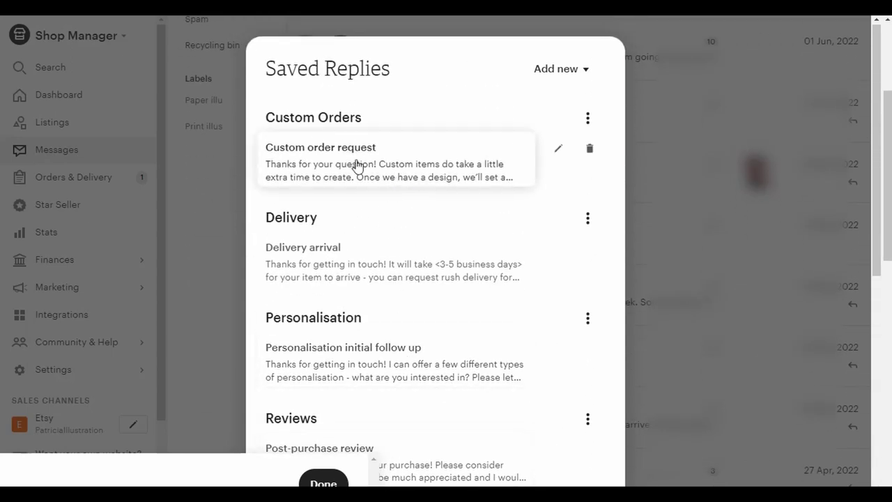
left_click(314, 268)
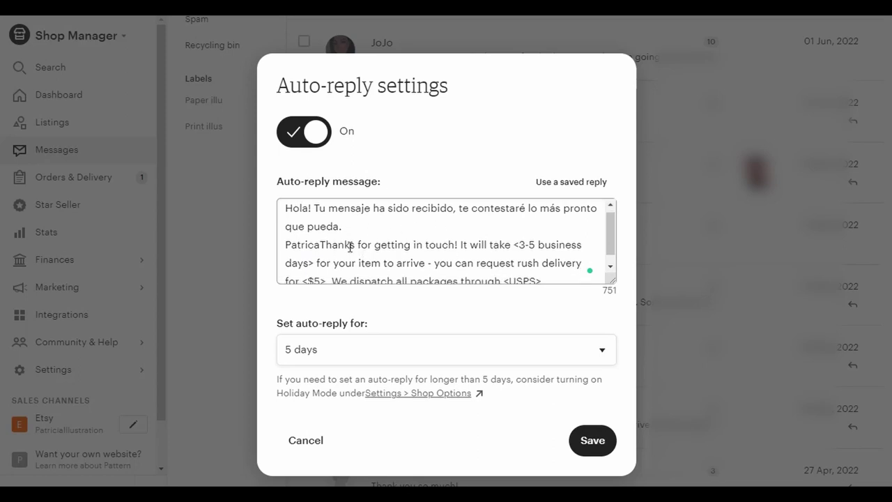
Delete the Spanish greeting and signature preceding the inserted delivery reply, and save the auto-reply settings.
scroll(315, 230, "down", 1)
left_click_drag(322, 233, 278, 202)
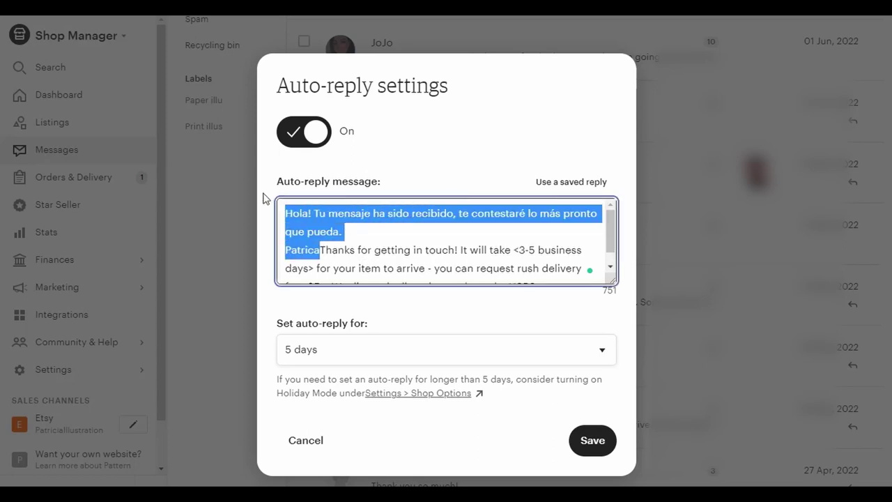
key("BackSpace")
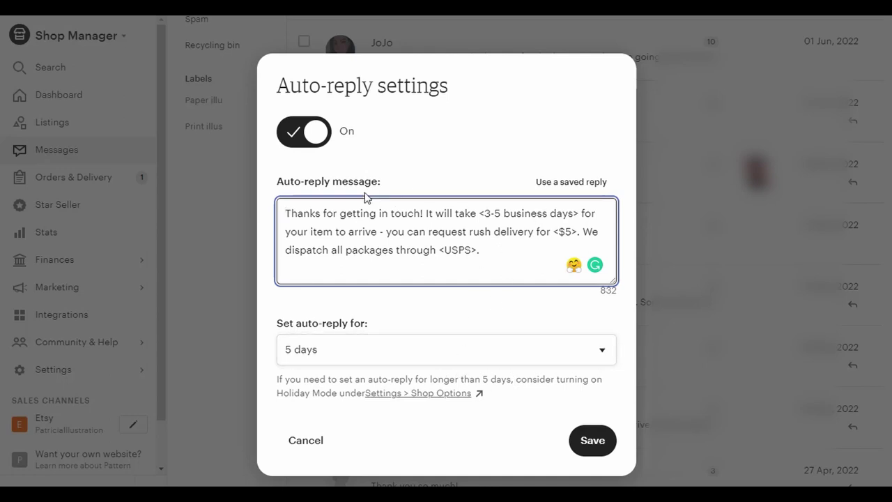
left_click(592, 440)
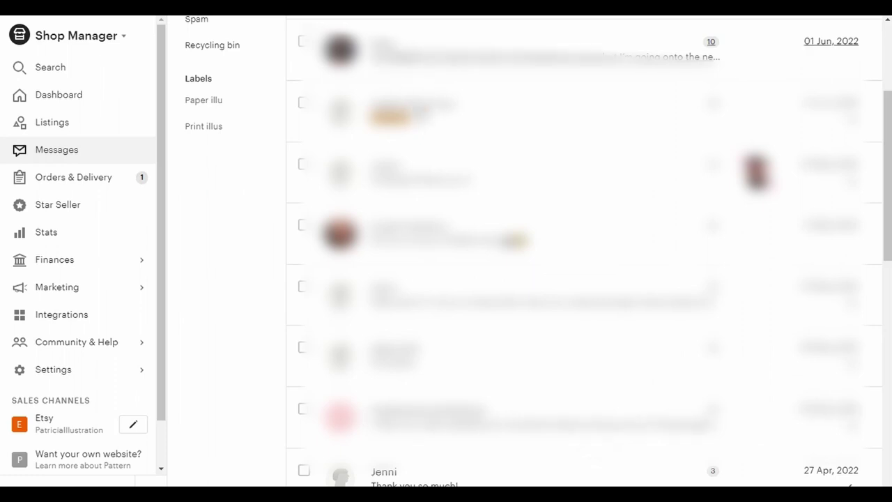
Reopen the auto-reply settings and check the expiry date and time.
scroll(415, 118, "up", 3)
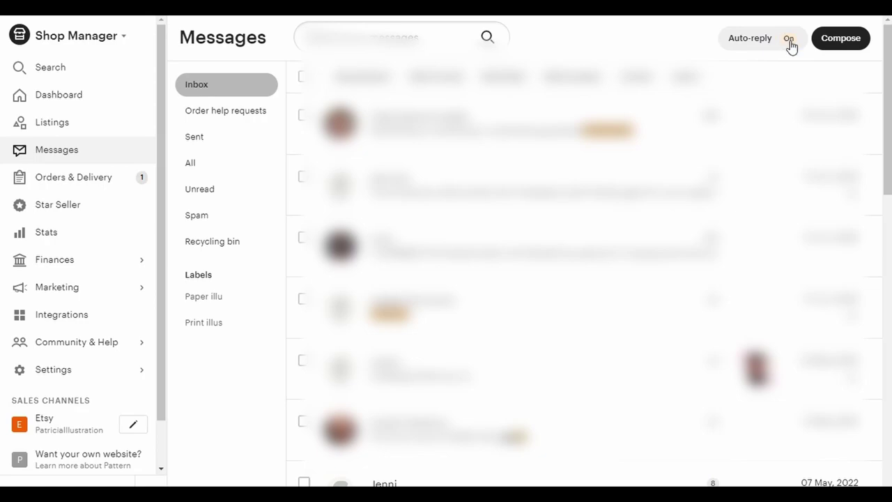
left_click(743, 43)
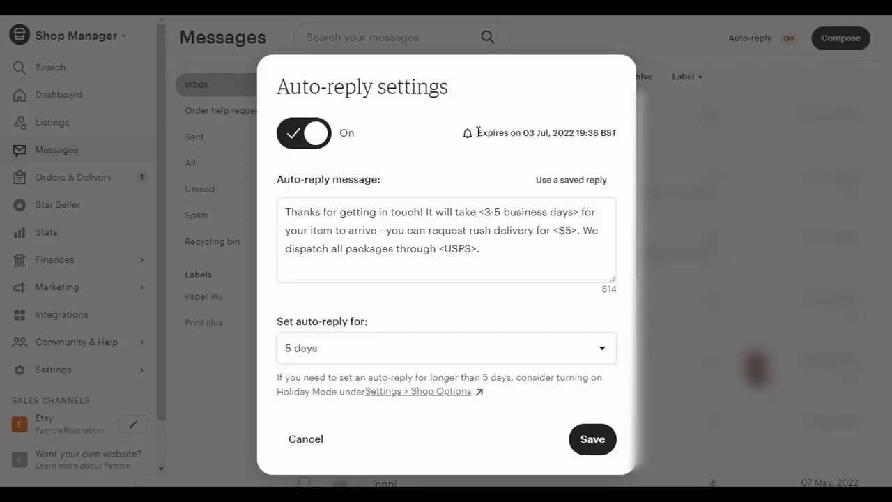
left_click_drag(493, 136, 621, 137)
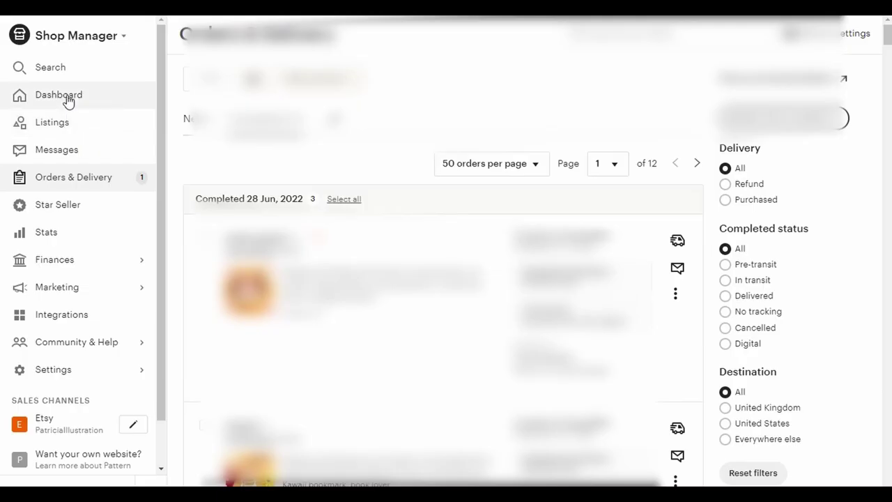
Visit the shop dashboard and review the new orders awaiting dispatch in Orders & Delivery.
left_click(78, 107)
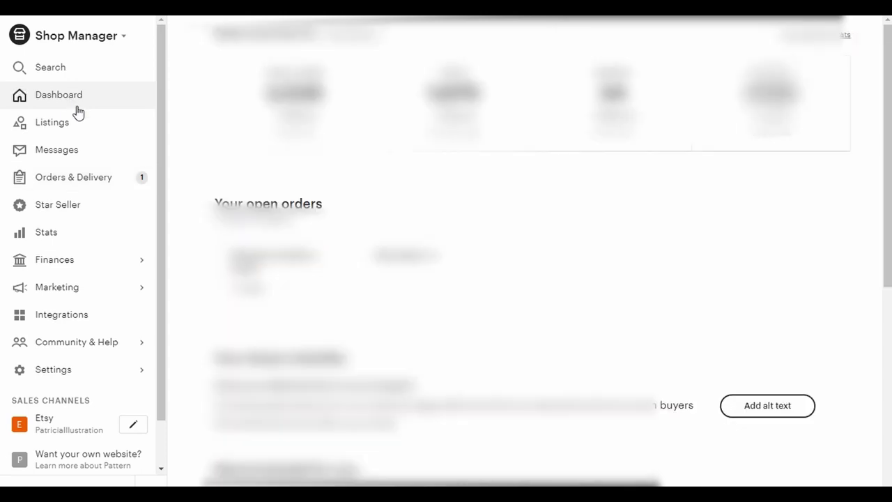
left_click(77, 180)
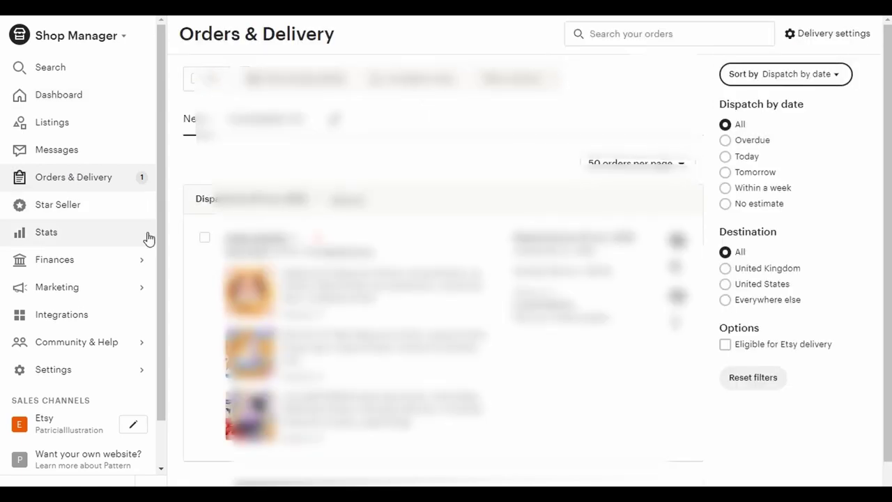
scroll(145, 236, "down", 3)
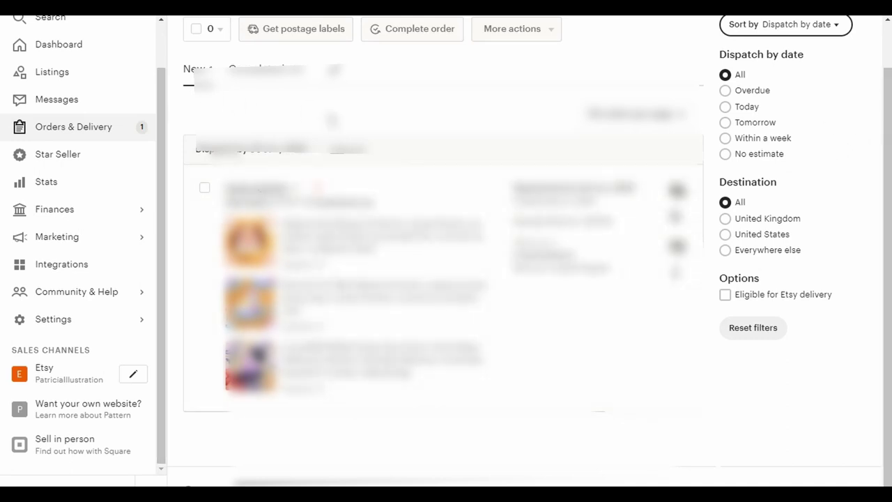
scroll(230, 118, "up", 1)
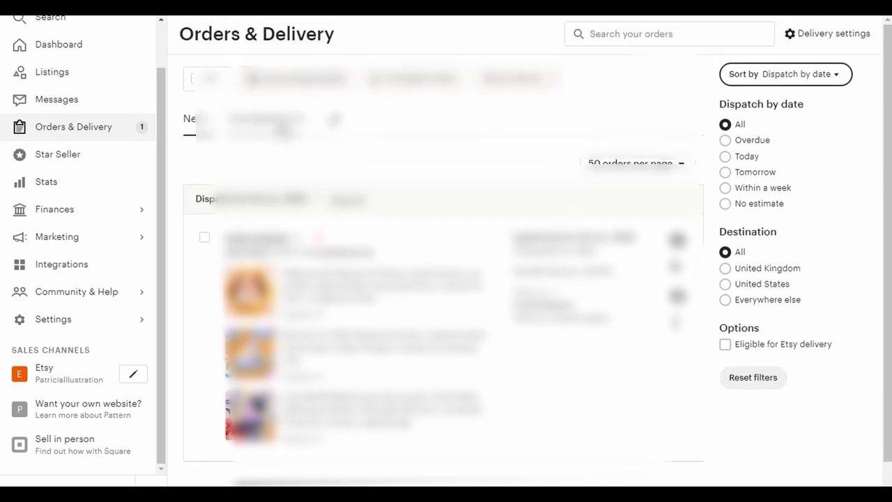
Show the completed orders and open the Add a package form for the first one.
left_click(282, 126)
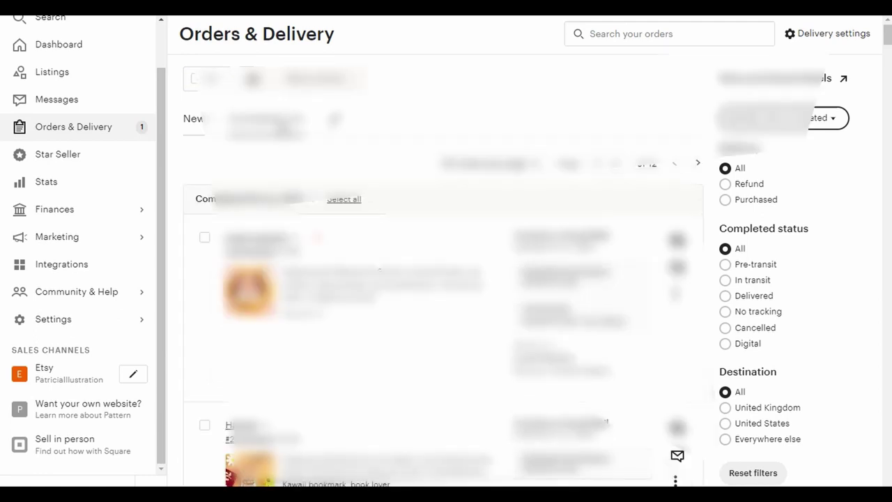
scroll(282, 129, "down", 2)
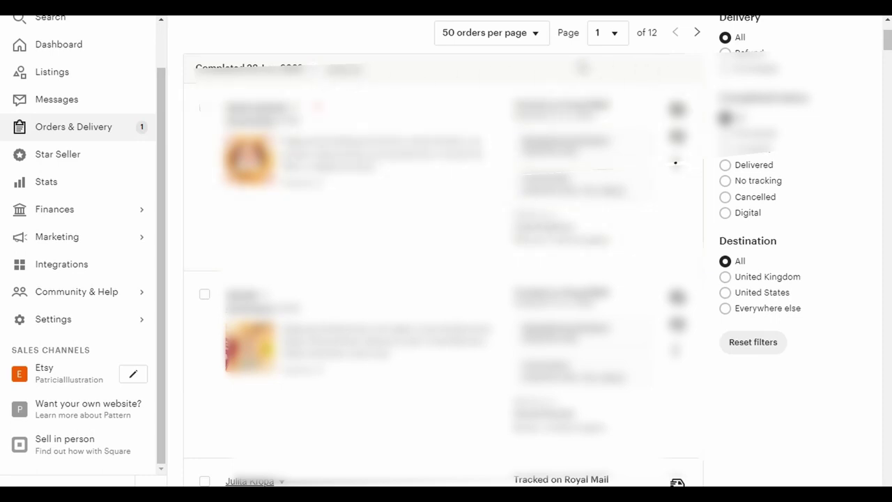
left_click(675, 167)
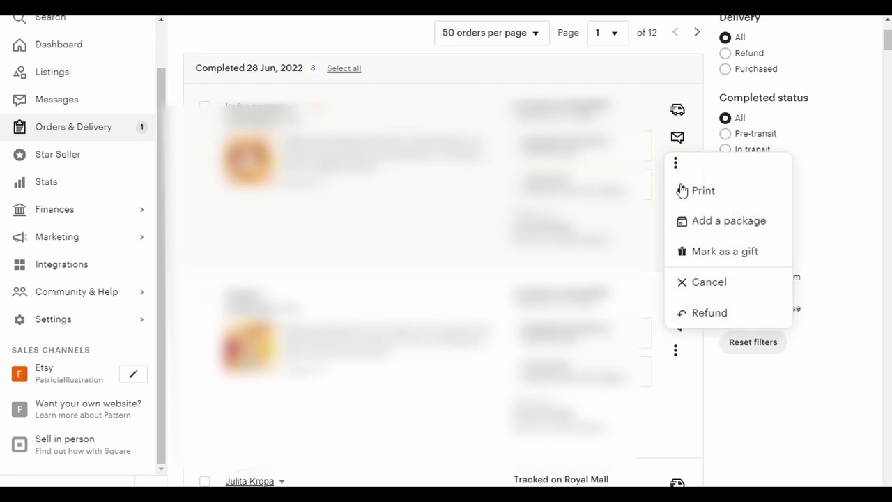
left_click(686, 222)
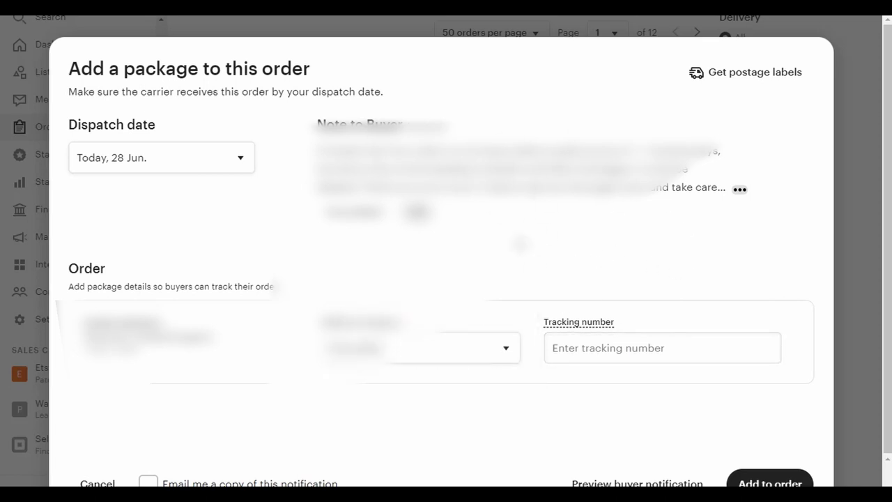
scroll(562, 309, "down", 1)
scroll(550, 418, "up", 1)
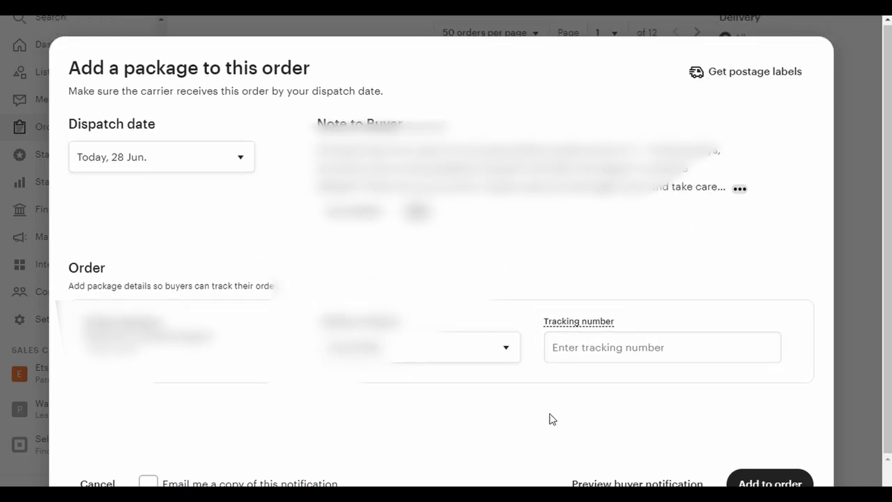
Enter StandardShippingNoTracking as the package's tracking number.
left_click(616, 347)
type("Standard ShippingNo")
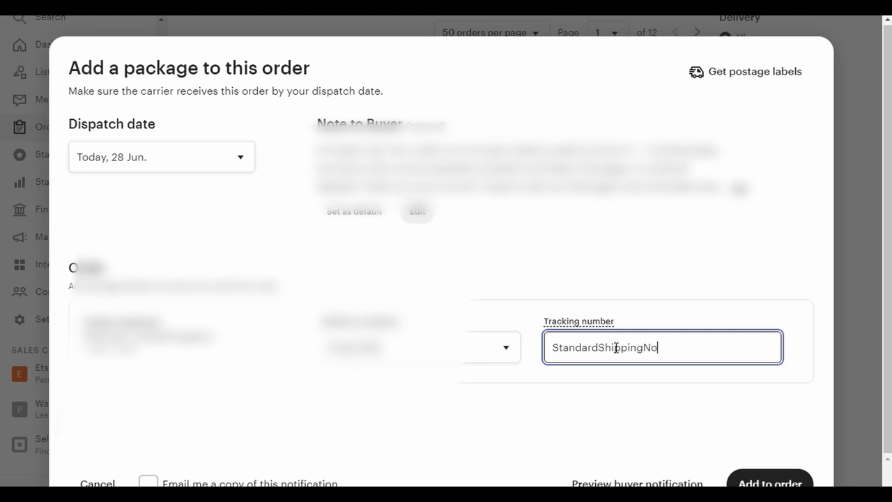
type("Tracking")
Replace the package's tracking number with 1stClassNoTracking.
left_click_drag(553, 347, 614, 347)
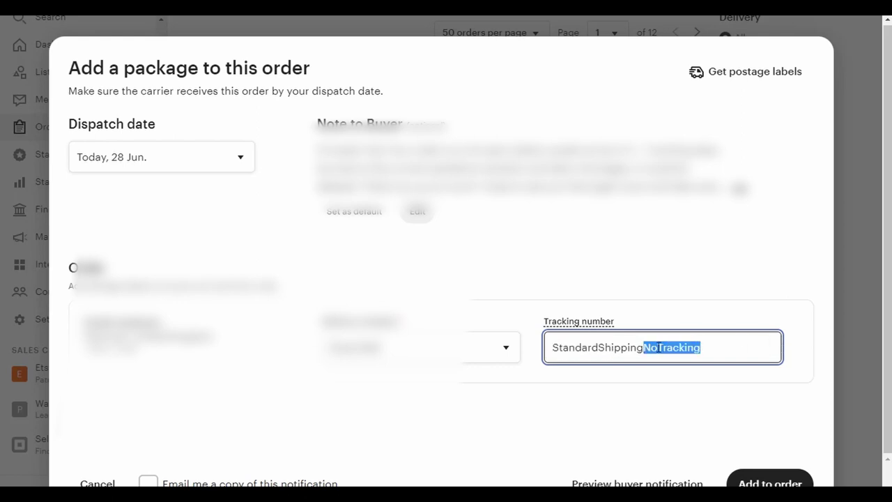
key("ctrl+z")
key("BackSpace")
left_click(561, 348)
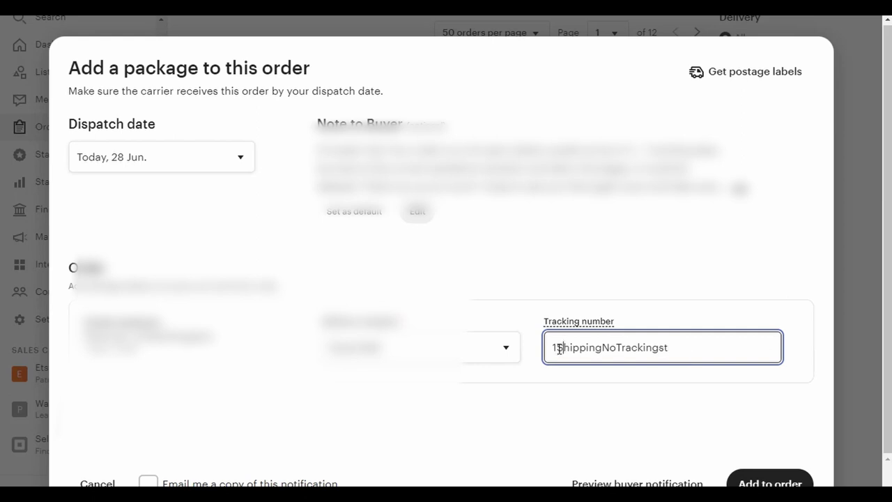
left_click_drag(555, 347, 546, 347)
key("ctrl+a")
type("1stC")
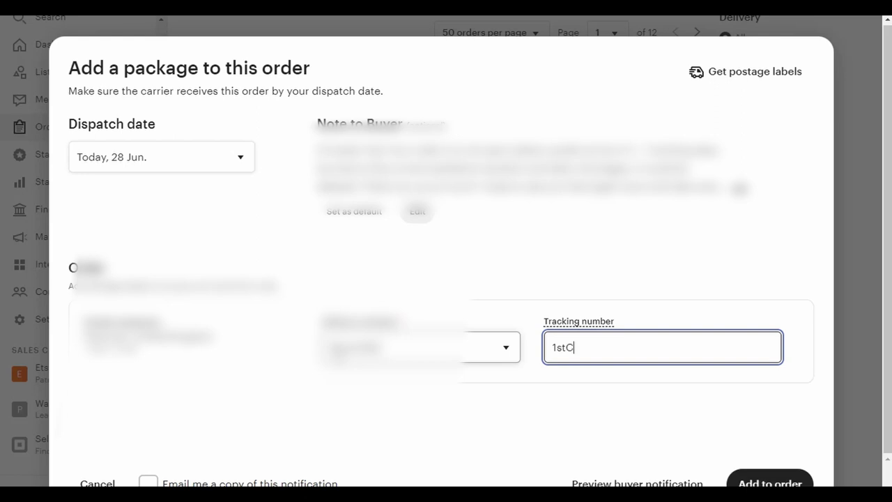
type("lass")
scroll(446, 251, "down", 1)
type("NoTracking")
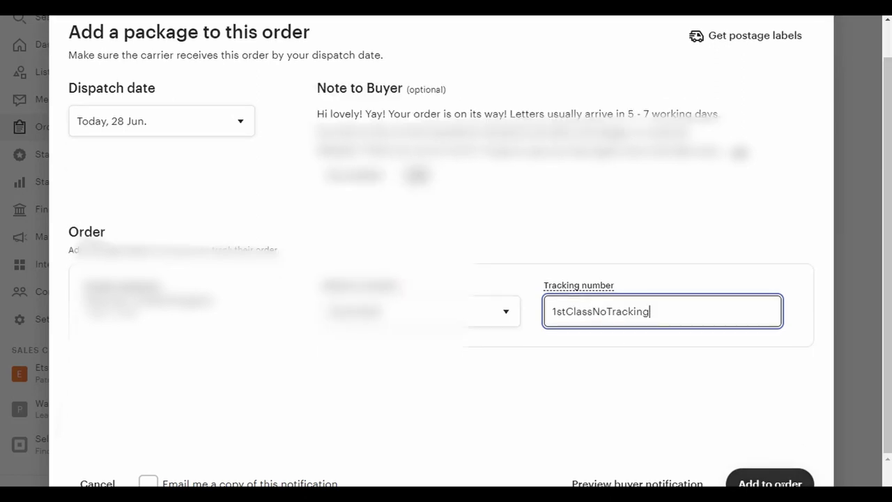